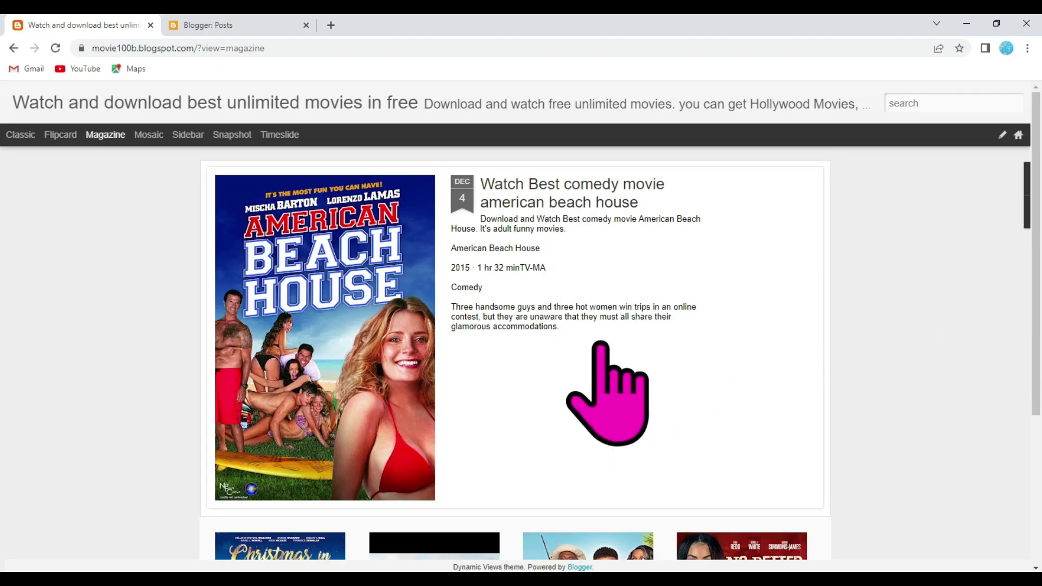
- Scroll down and back up through the movie blog's magazine view of latest posts
scroll(749, 342, down, 3)
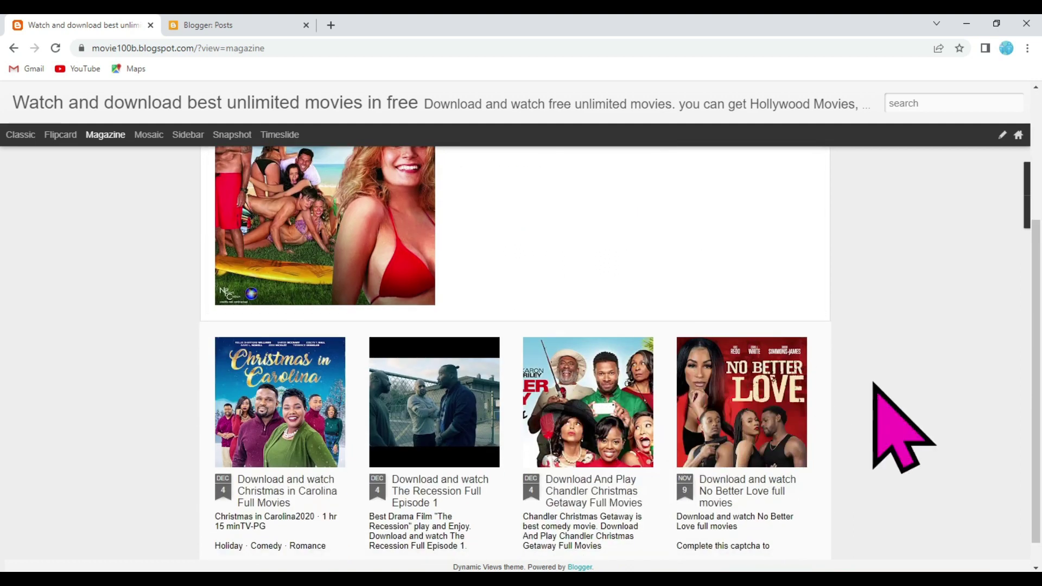
scroll(885, 326, up, 3)
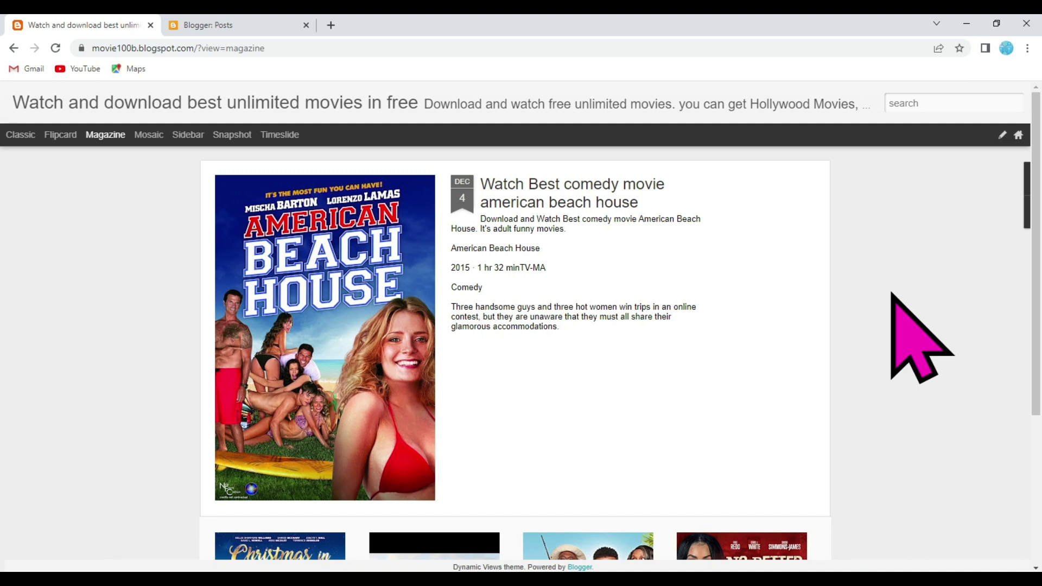
- Open the American Beach House post, then subscribe to TipsTV4You with All notifications
click(630, 202)
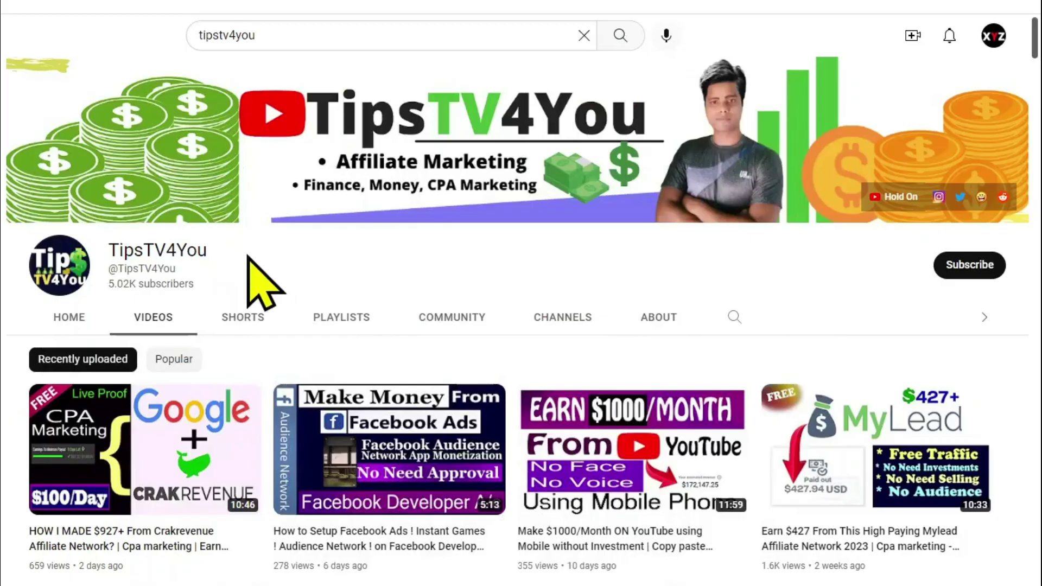
click(947, 268)
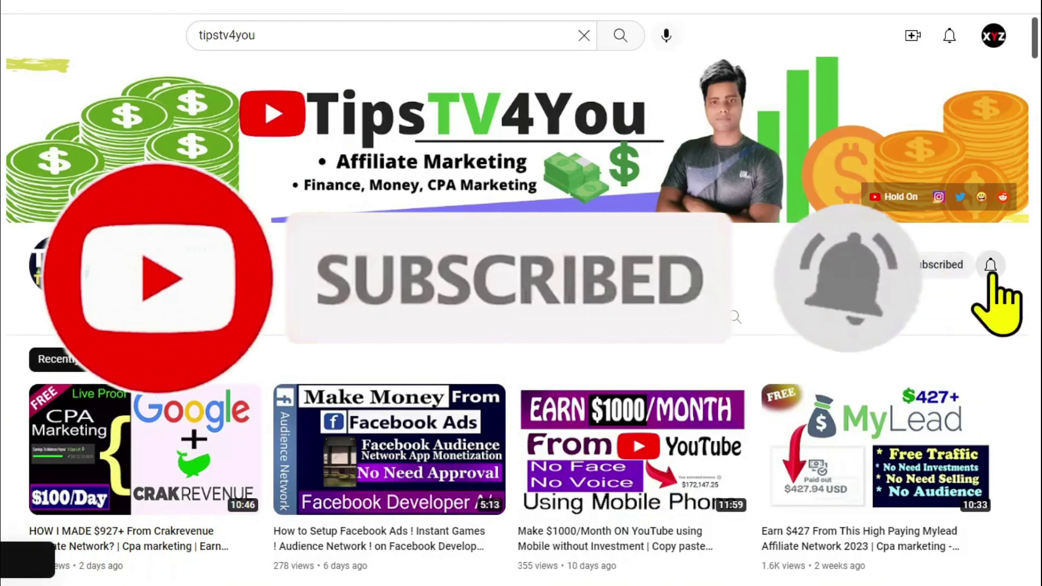
click(991, 266)
click(926, 304)
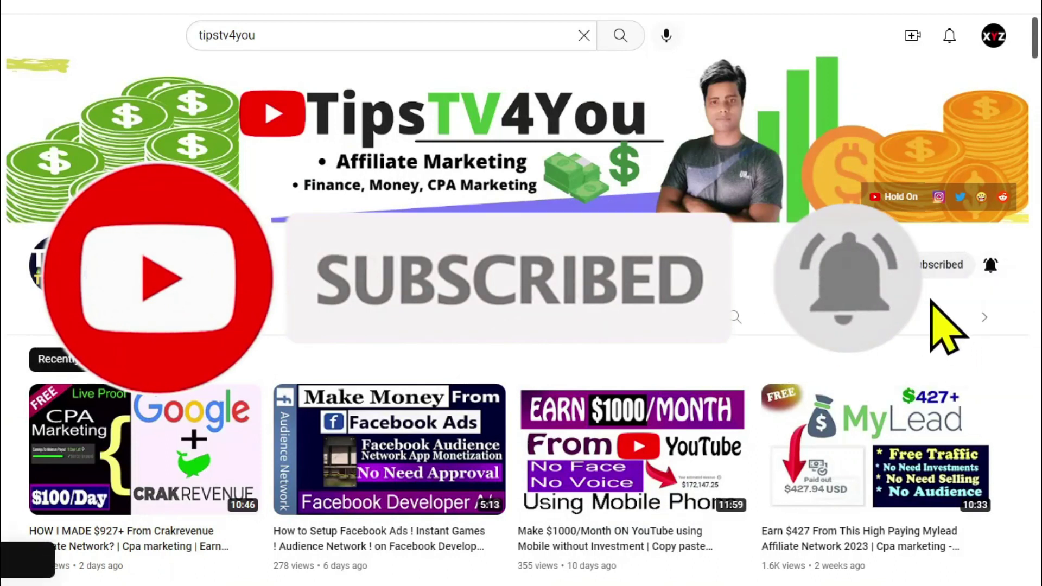
scroll(797, 320, down, 2)
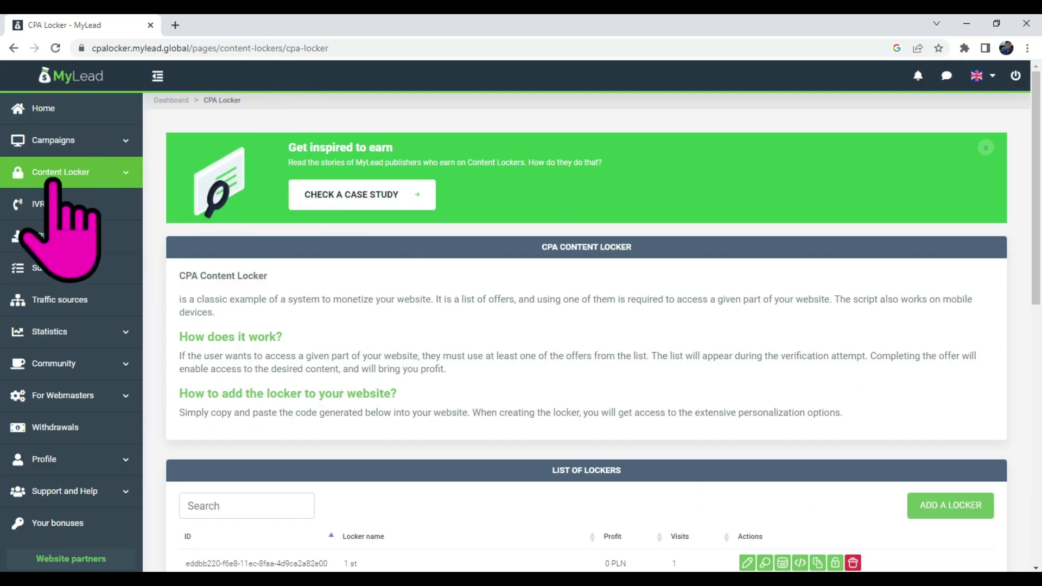
- Start a new file locker named '2nd' from the File Locker page
click(102, 175)
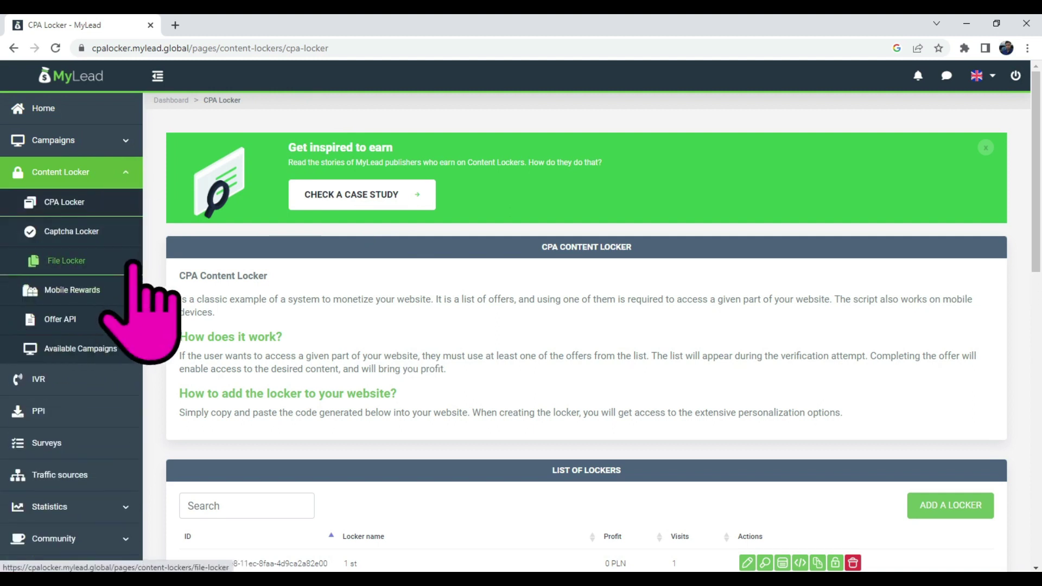
click(98, 261)
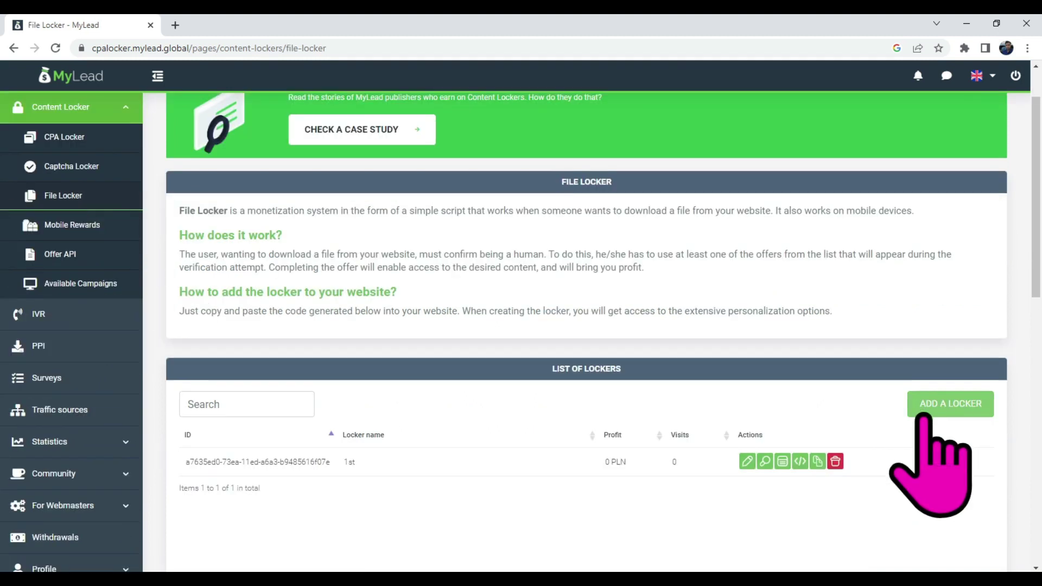
click(931, 404)
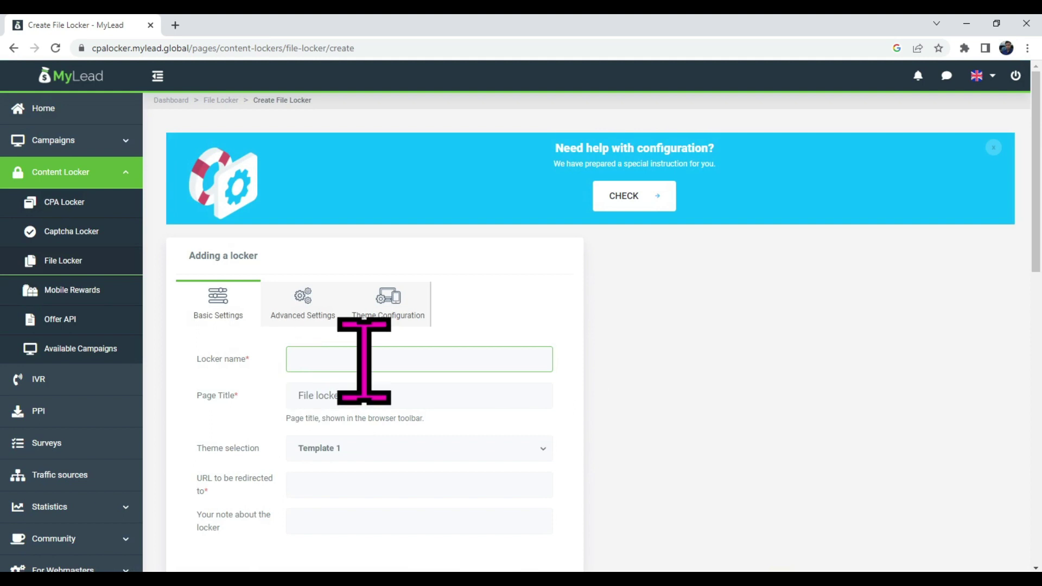
text(2nd)
- Replace the locker's page title with the copied download message and choose template 2
scroll(380, 363, down, 1)
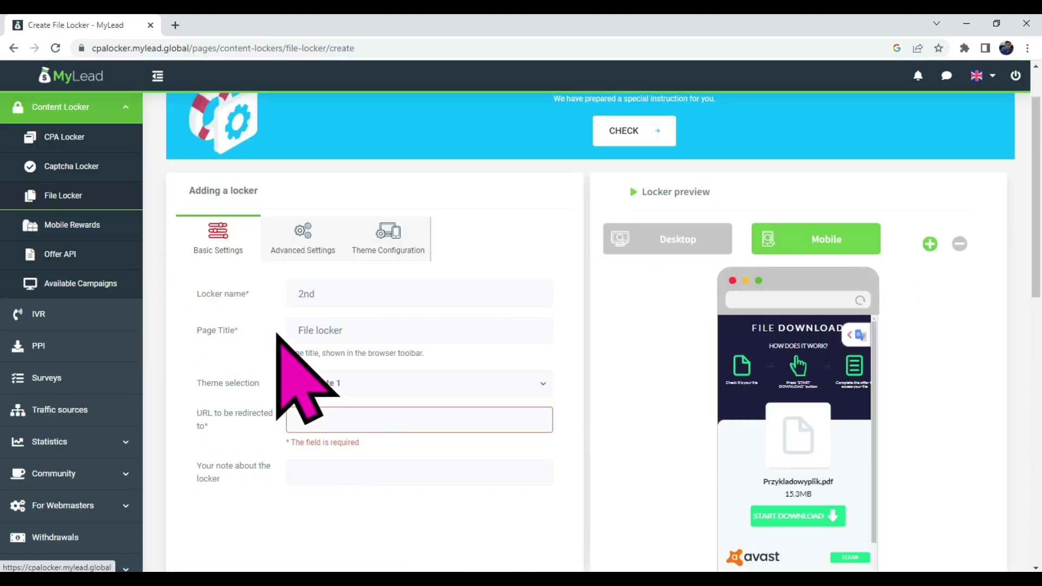
click(315, 328)
drag(368, 330, 227, 354)
key(ctrl+v)
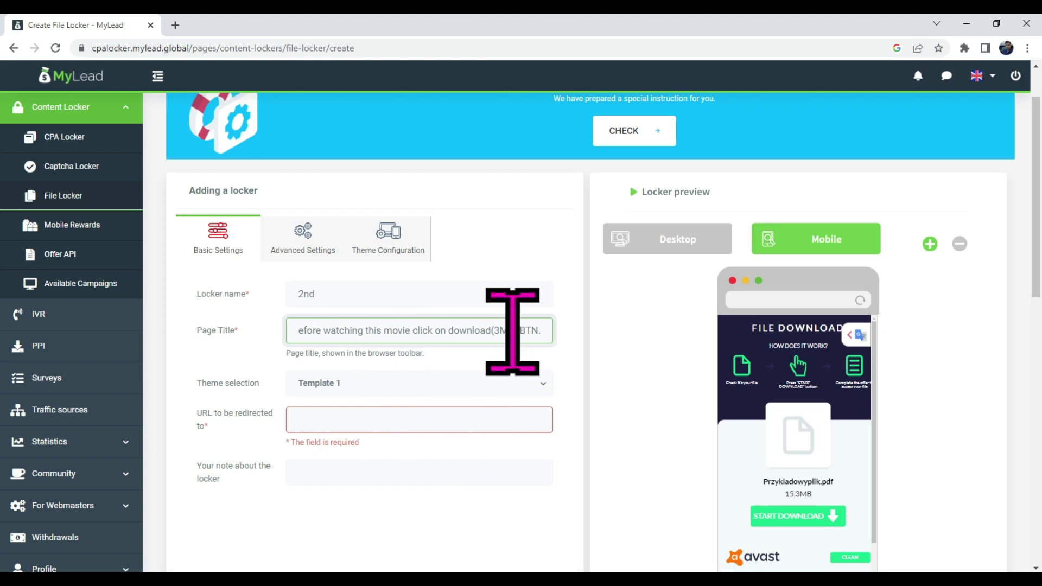
click(420, 380)
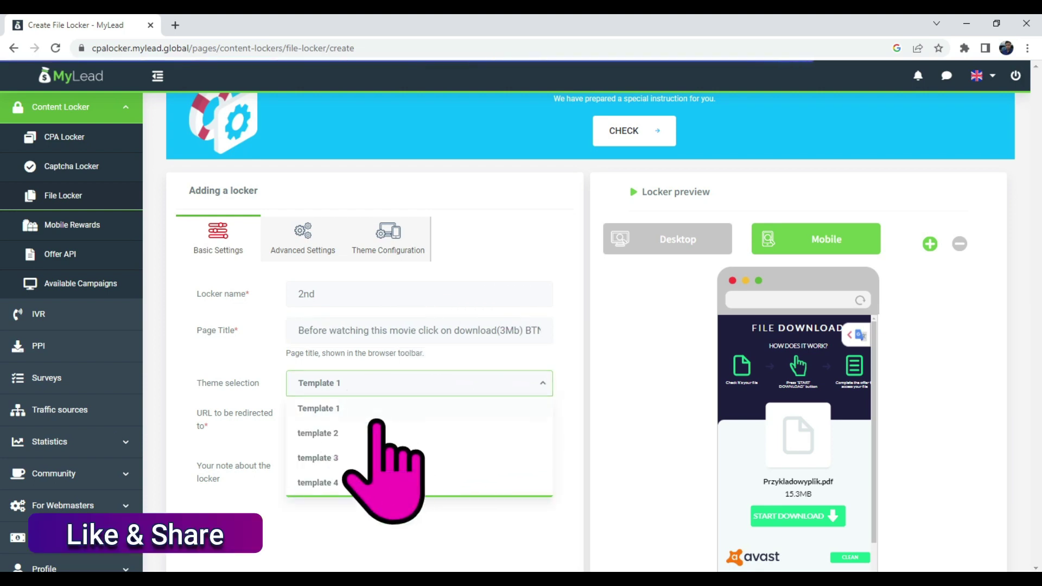
click(359, 434)
scroll(772, 403, down, 1)
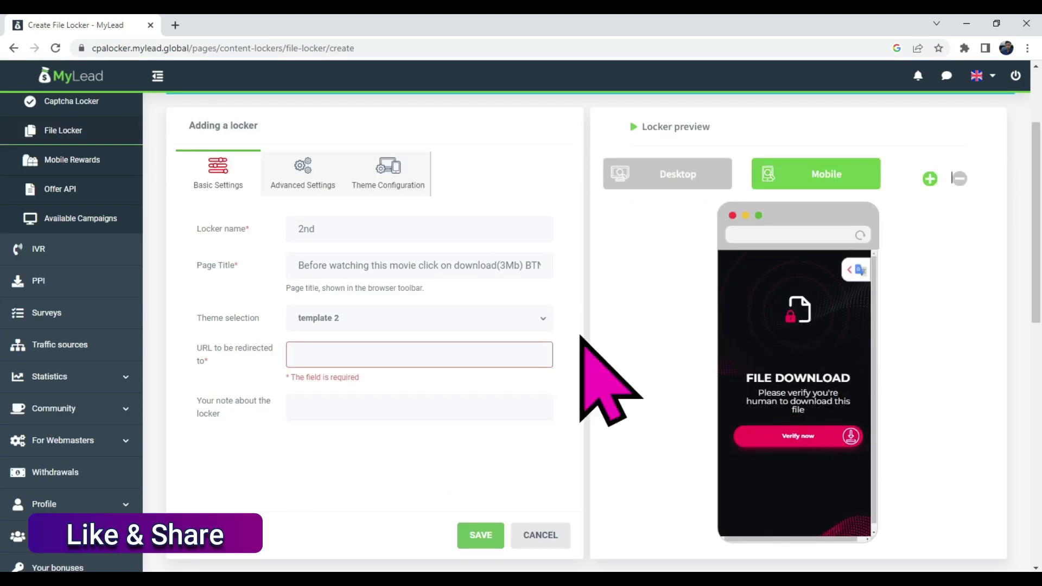
- Copy the American Beach House post's web address from the address bar
click(349, 355)
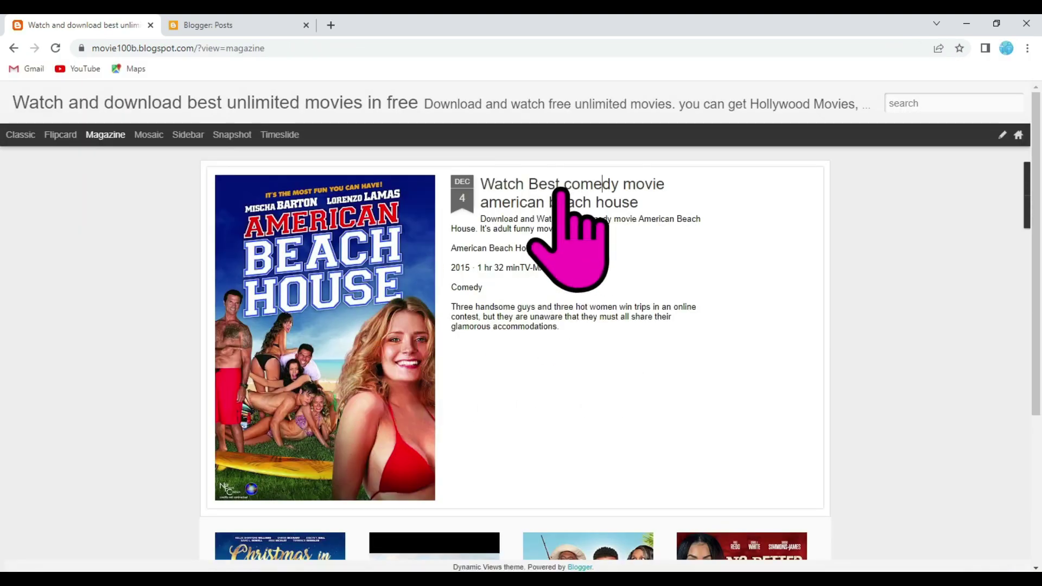
click(565, 188)
click(488, 48)
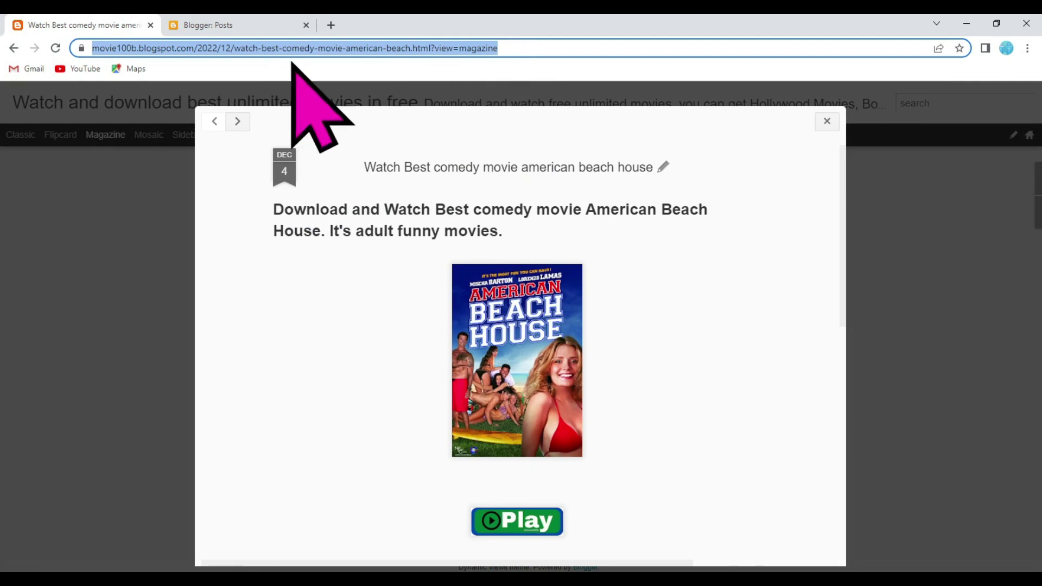
right_click(324, 51)
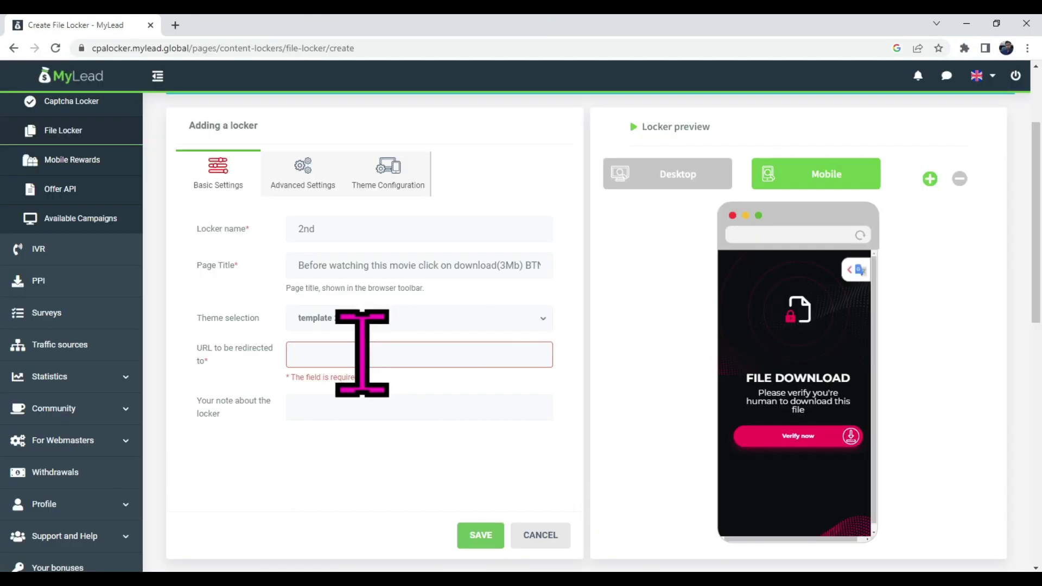
- Paste the American Beach House post URL as the locker's redirect URL
click(362, 354)
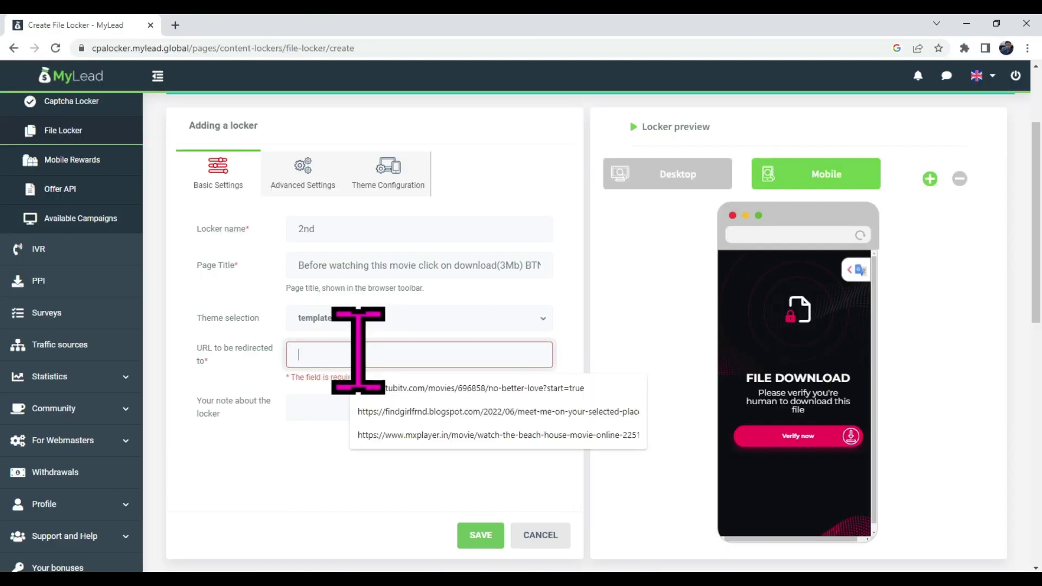
key(ctrl+v)
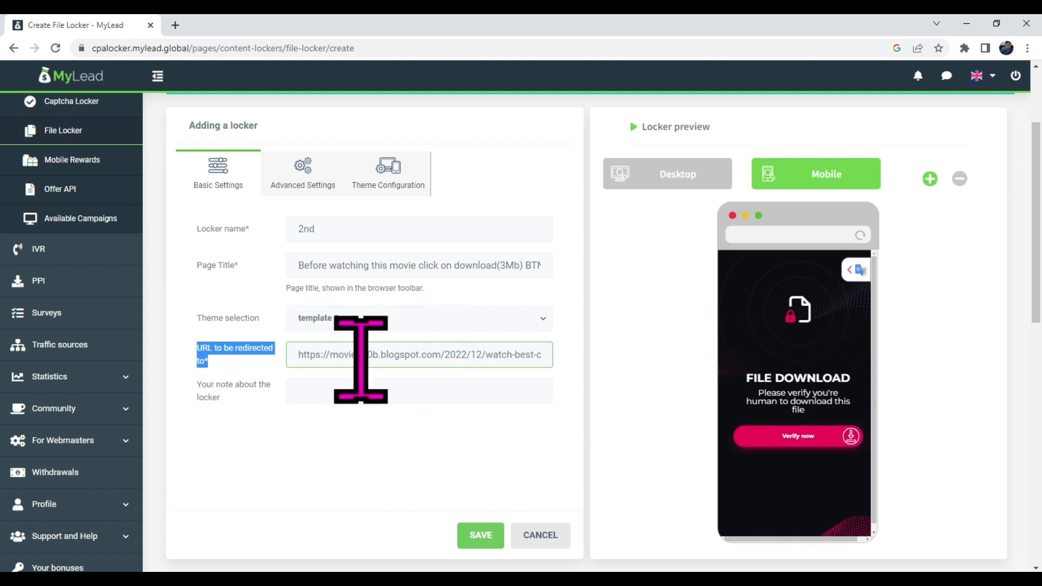
click(353, 396)
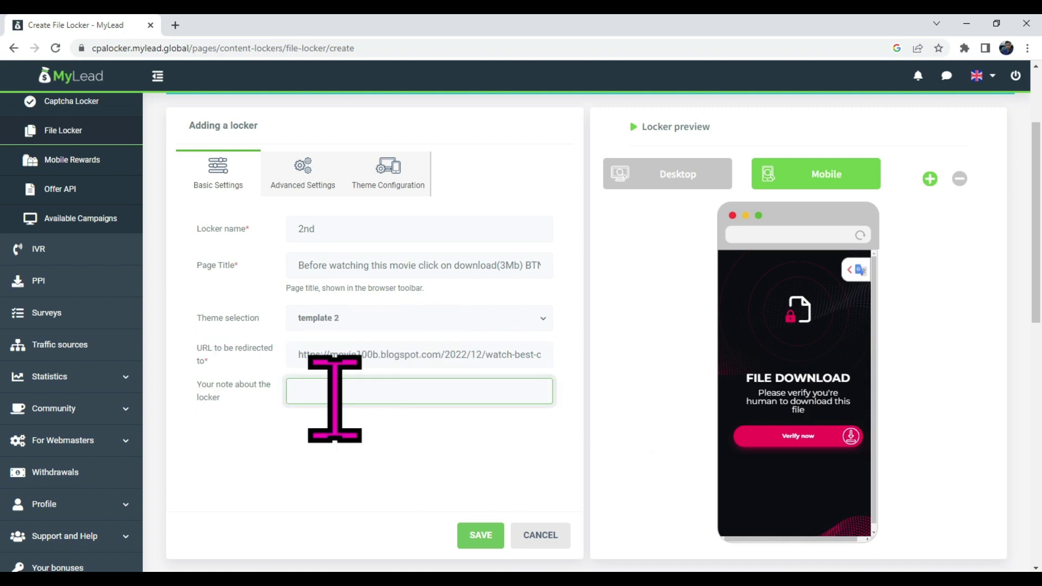
- Copy the page title text into 'Your note about the locker'
triple_click(358, 265)
right_click(362, 262)
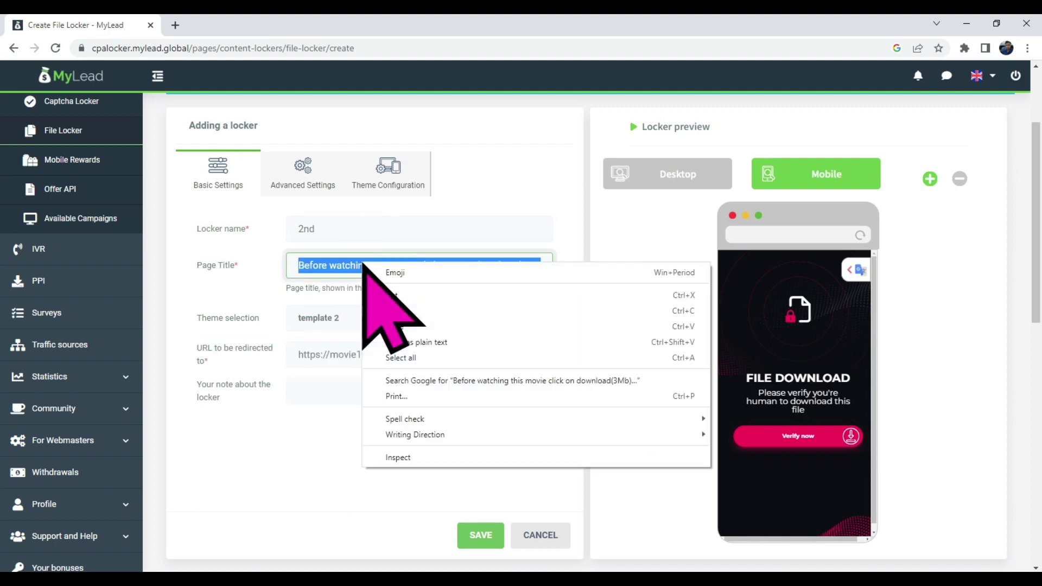
click(431, 312)
click(349, 390)
right_click(354, 388)
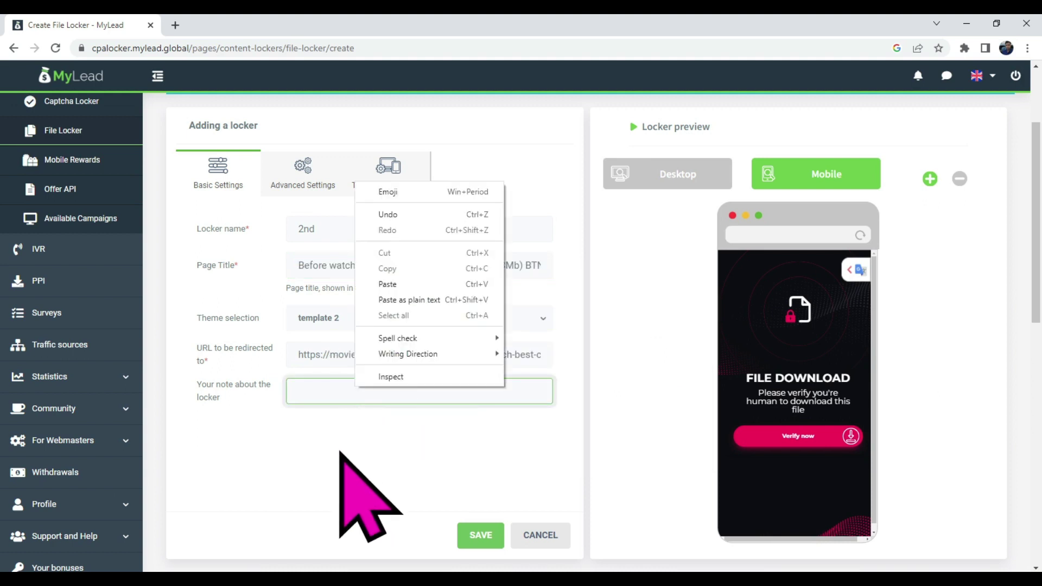
click(416, 284)
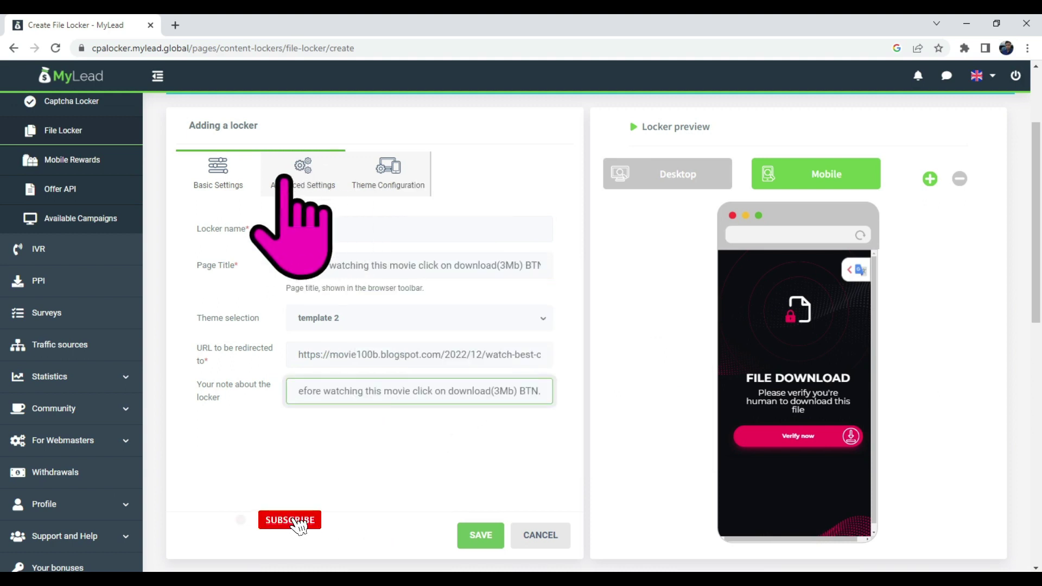
- Show locker 2nd's Advanced Settings: 1 conversion, 3 offers, 3600-minute access time
click(304, 173)
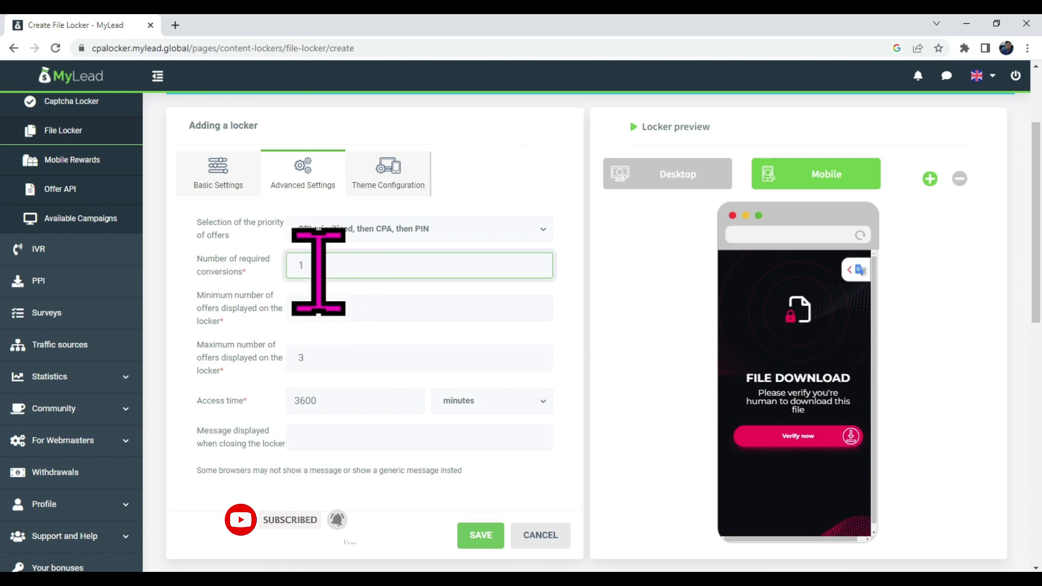
click(874, 380)
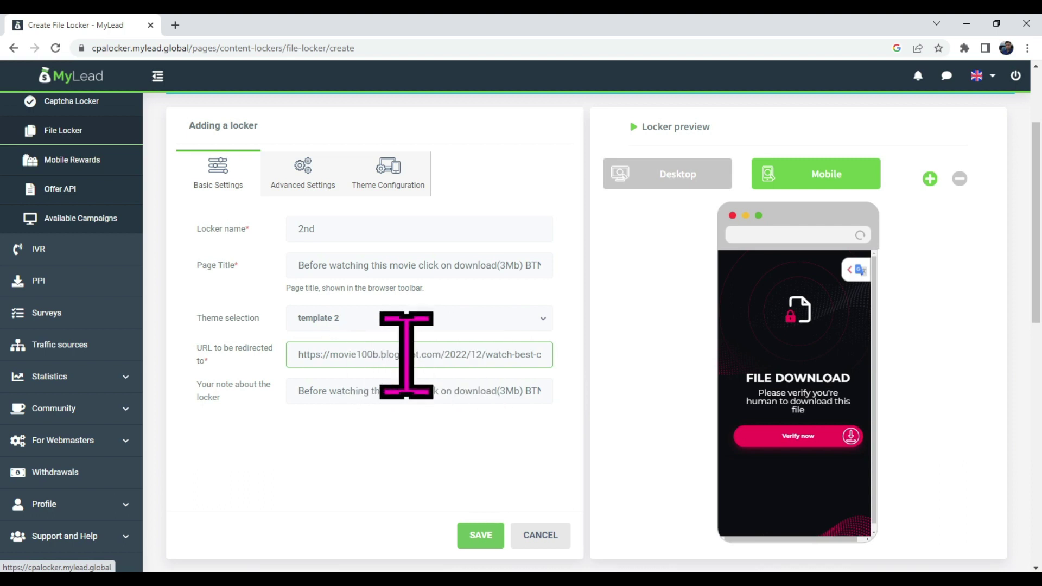
key(Return)
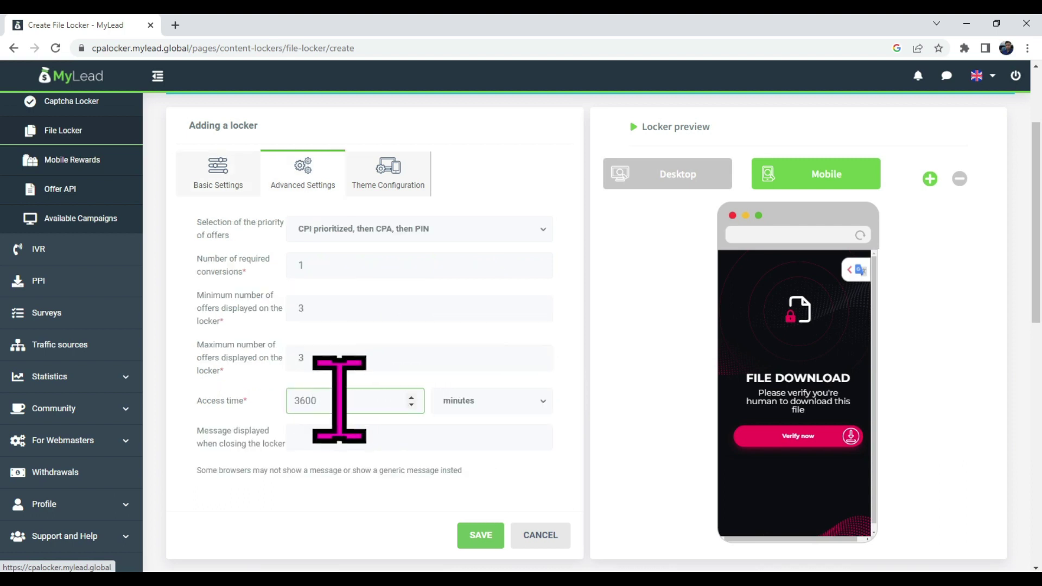
- Set the access time to 1 minute and save the '2nd' locker
key(BackSpace)
key(BackSpace)
key(BackSpace)
text(1)
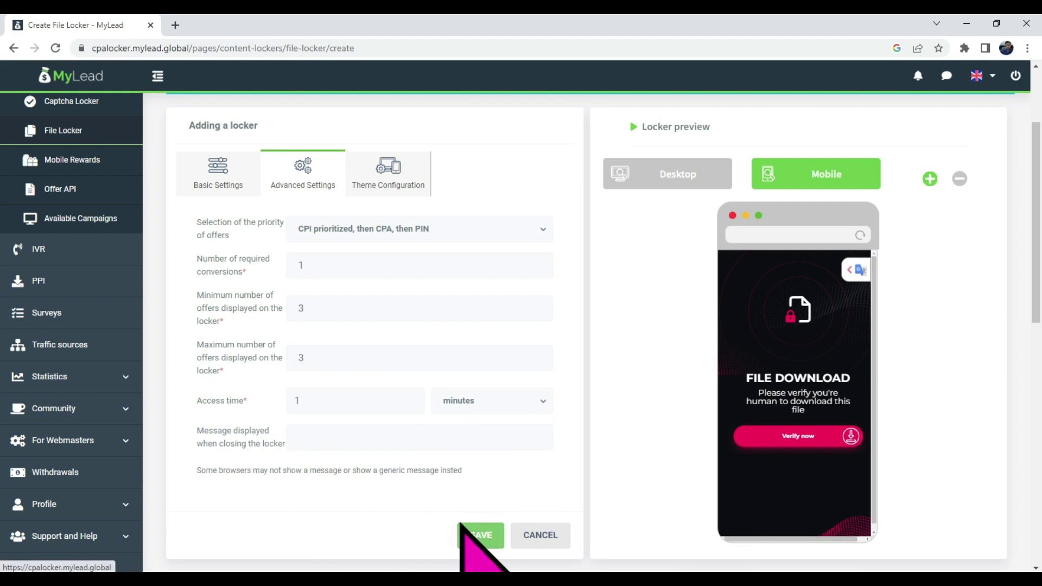
click(476, 532)
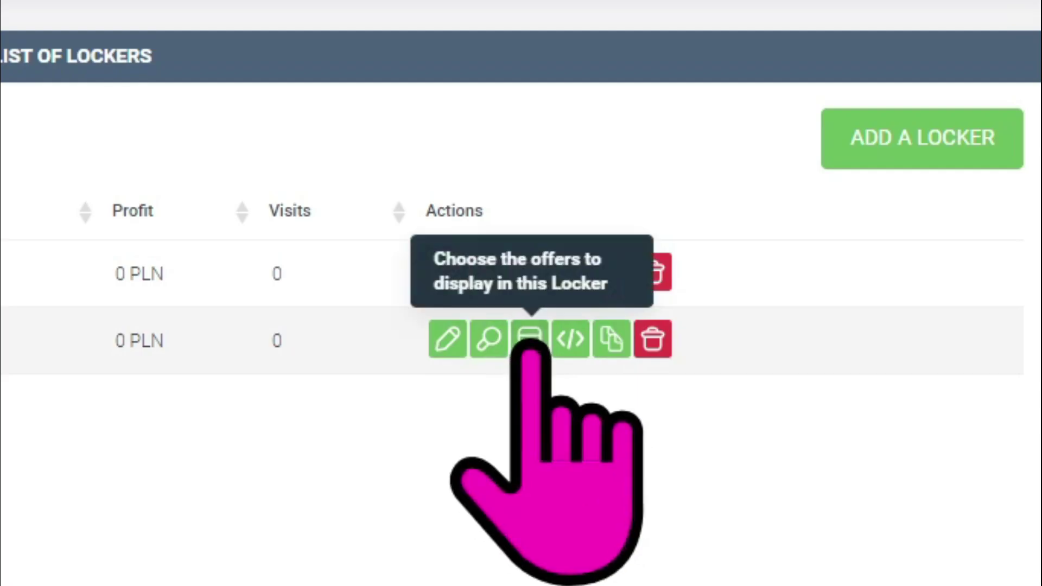
- Filter campaigns to the Entertainment category and add all of them to the locker
scroll(863, 304, down, 1)
scroll(771, 331, down, 3)
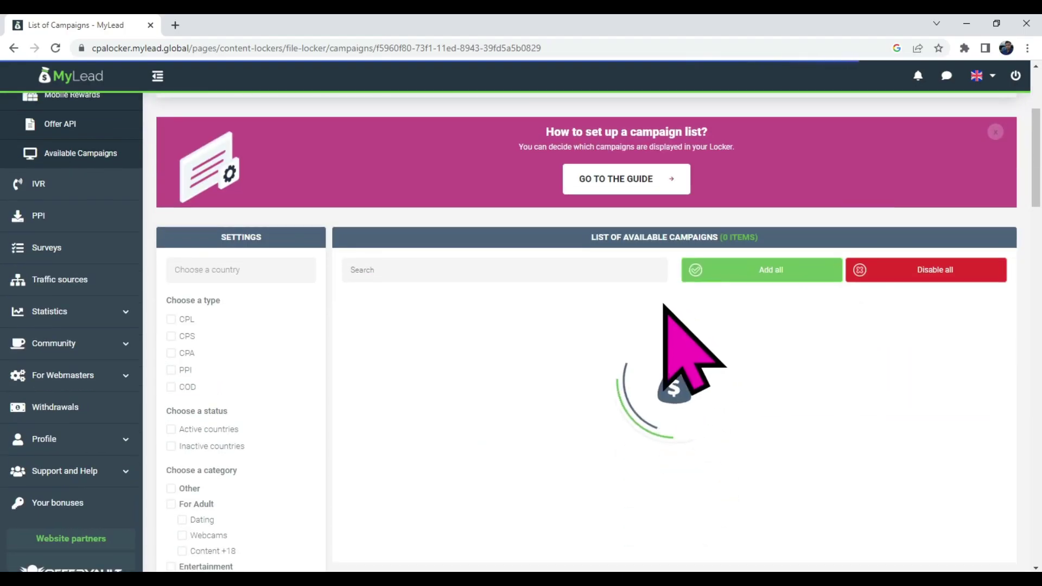
scroll(488, 326, down, 5)
click(171, 306)
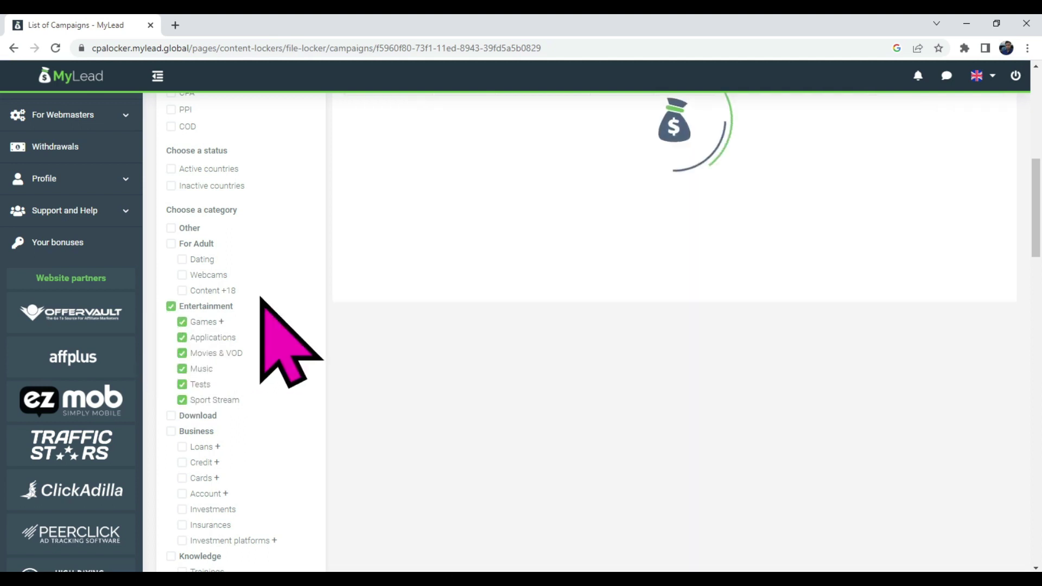
scroll(722, 301, up, 4)
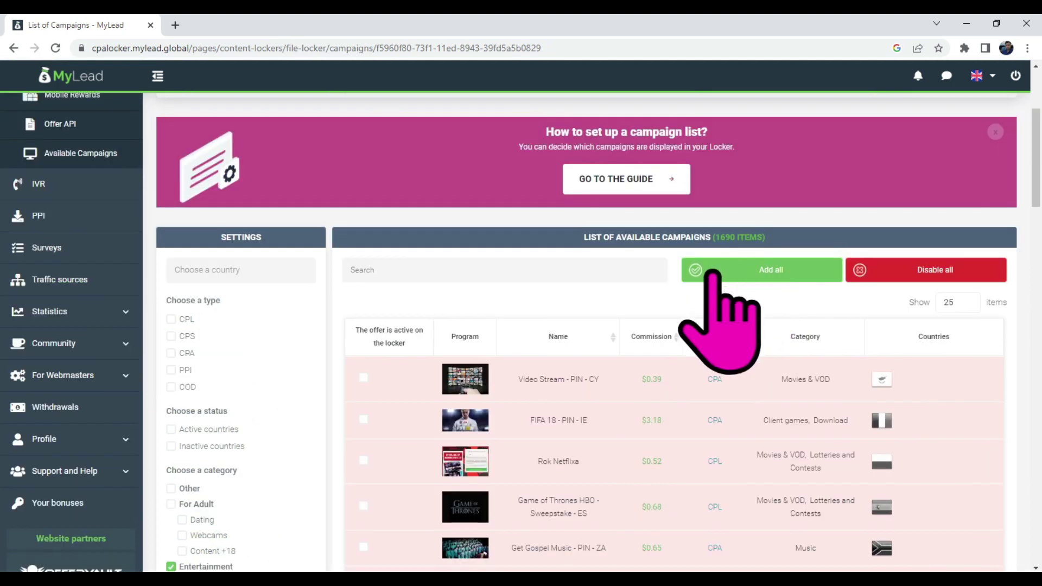
click(758, 269)
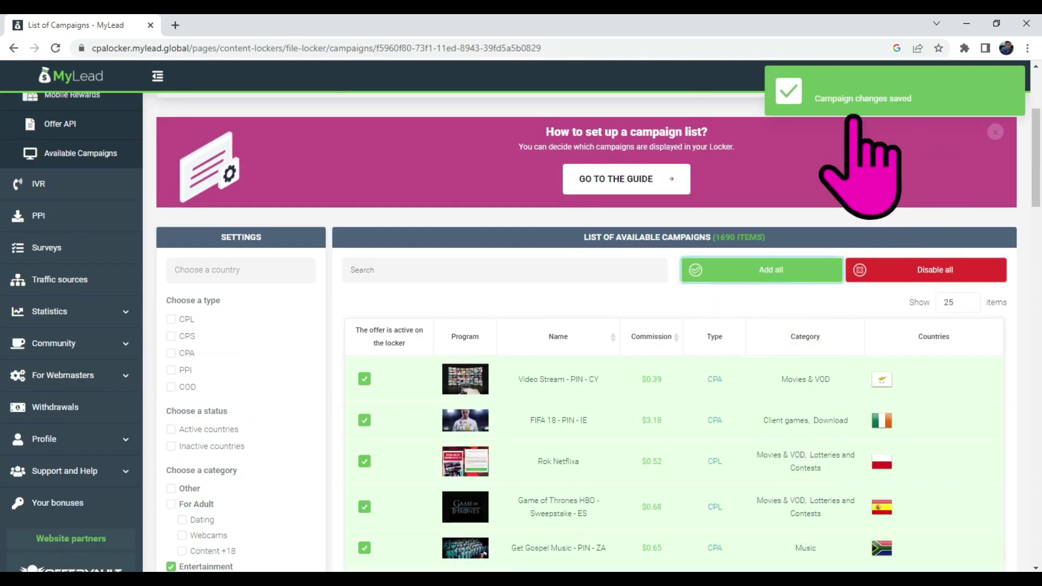
scroll(724, 372, down, 1)
scroll(722, 347, down, 5)
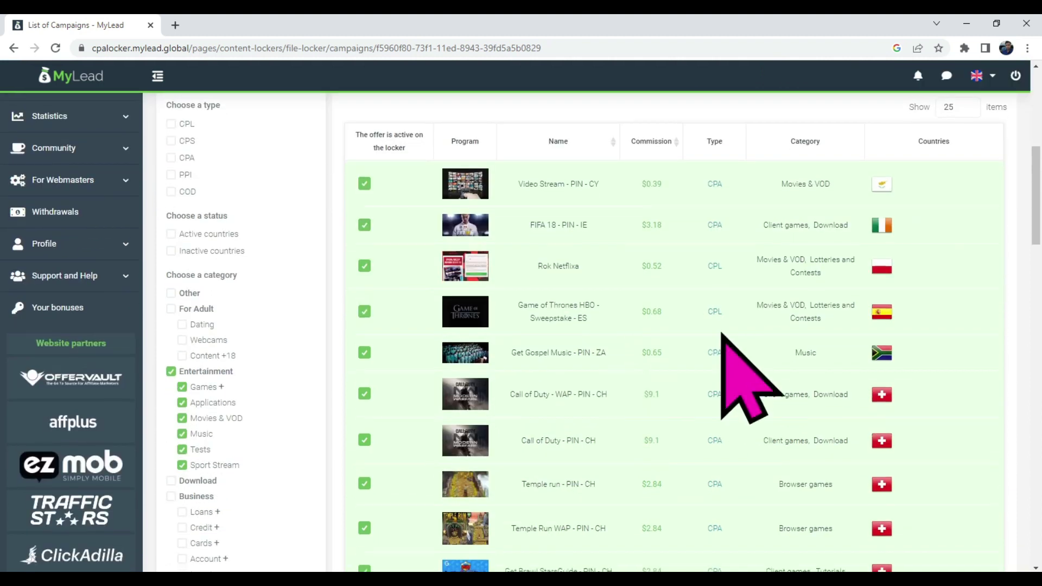
scroll(709, 245, up, 10)
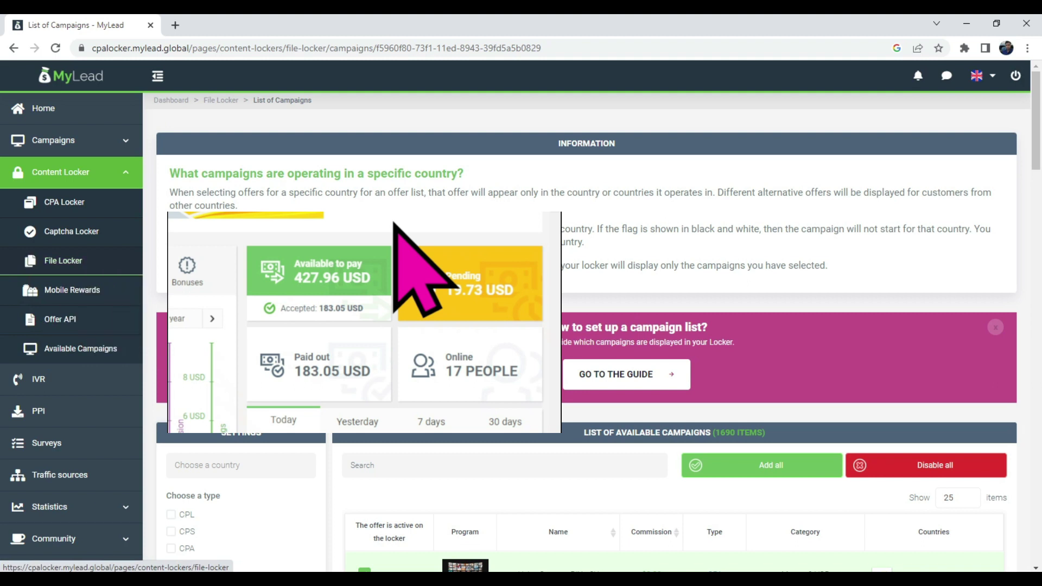
scroll(524, 326, down, 5)
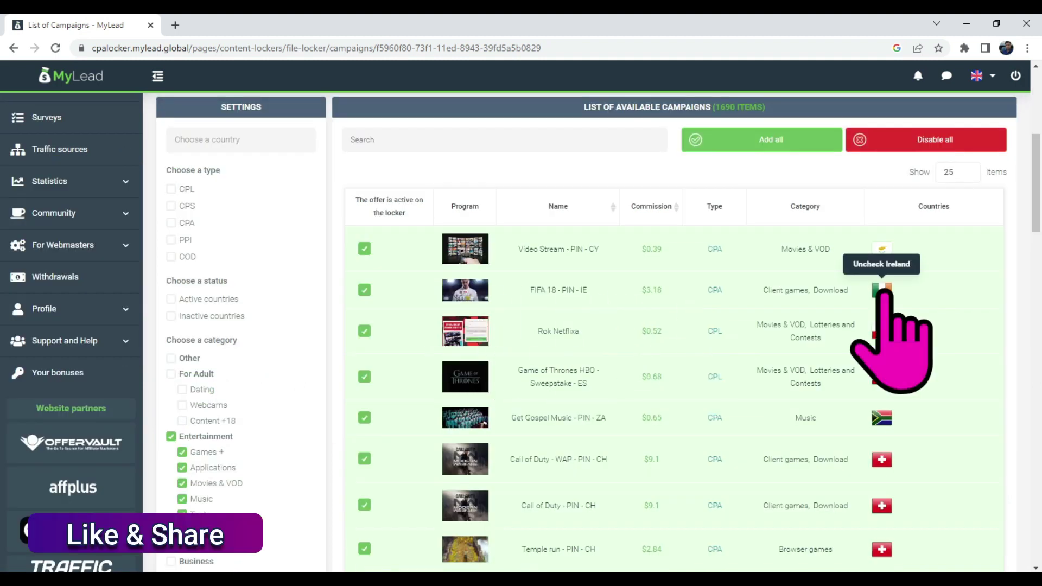
scroll(627, 353, up, 1)
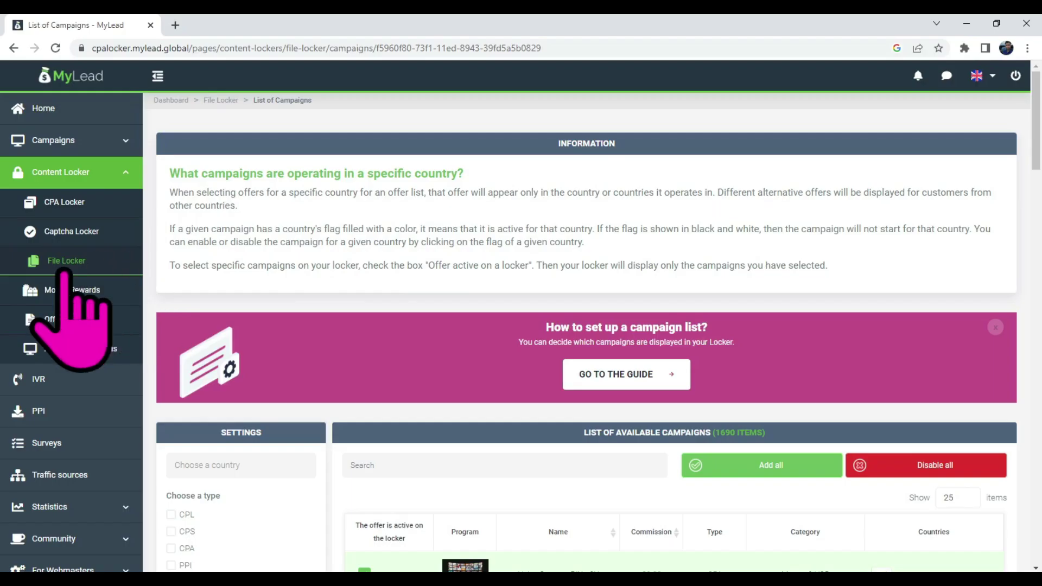
- Copy locker 2nd's sample iframe embed code and switch to the Blogger tab
click(30, 262)
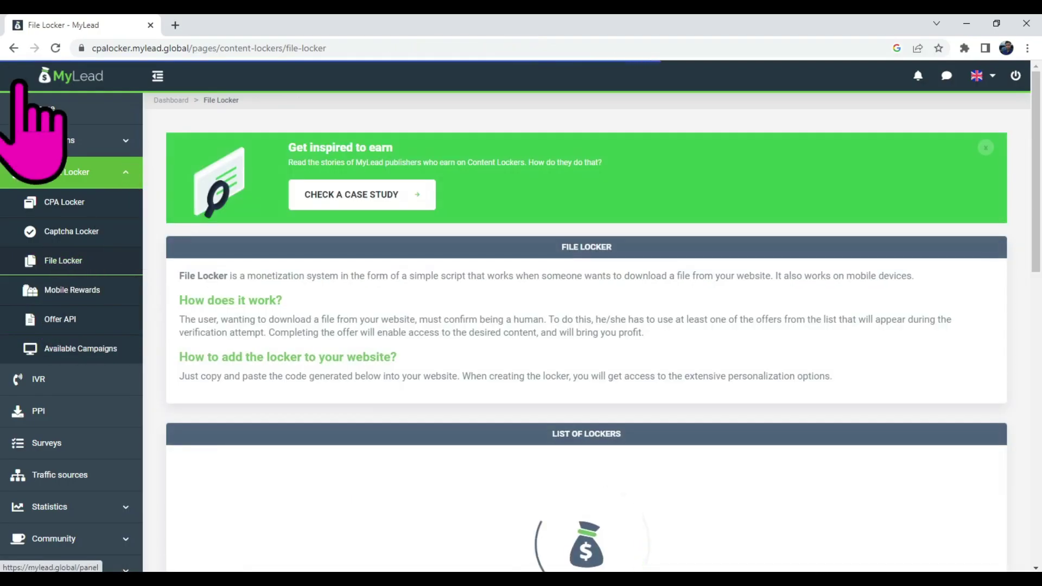
scroll(814, 531, down, 1)
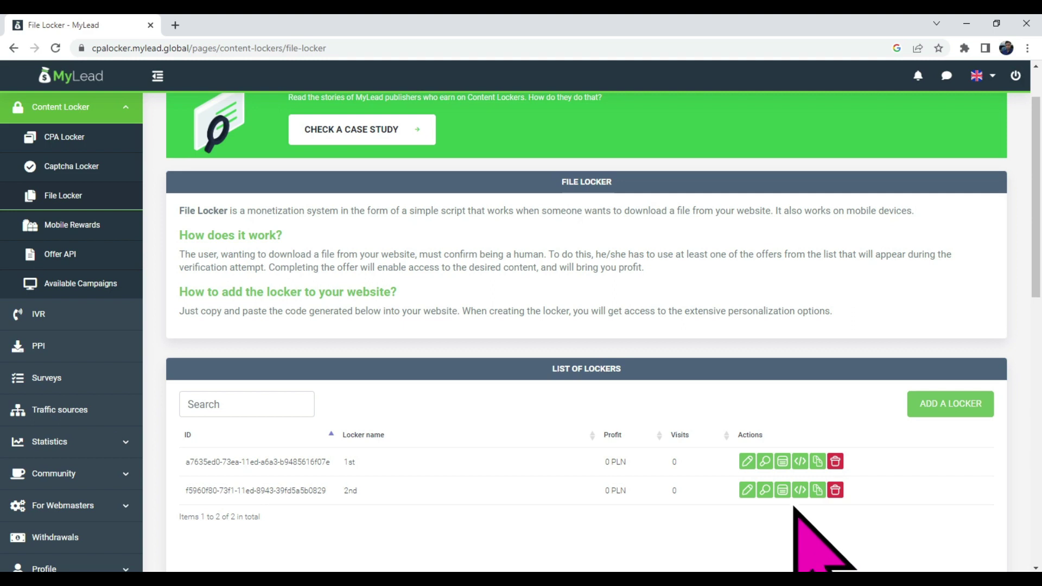
click(800, 490)
scroll(516, 474, up, 2)
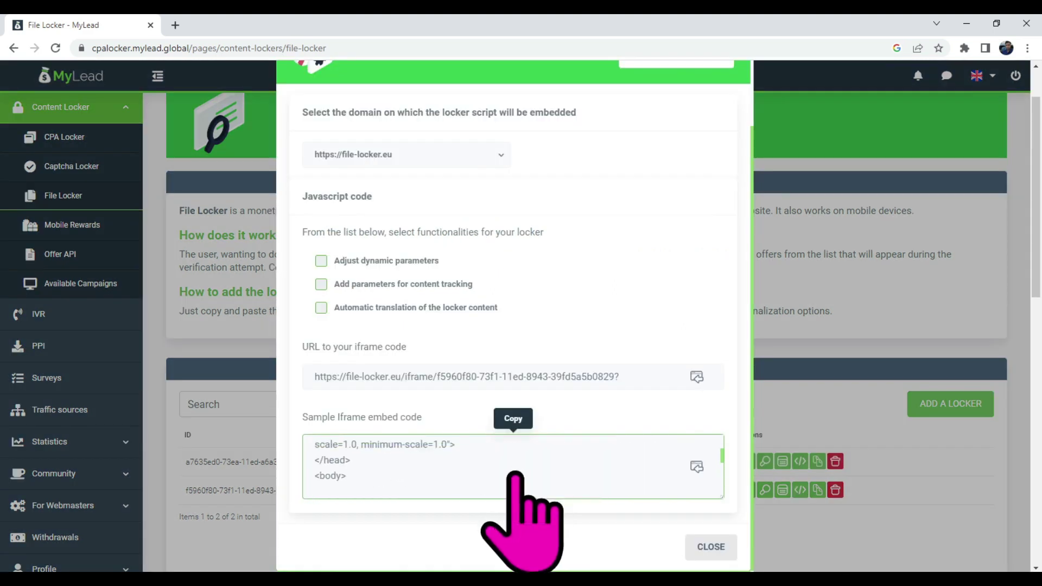
click(526, 472)
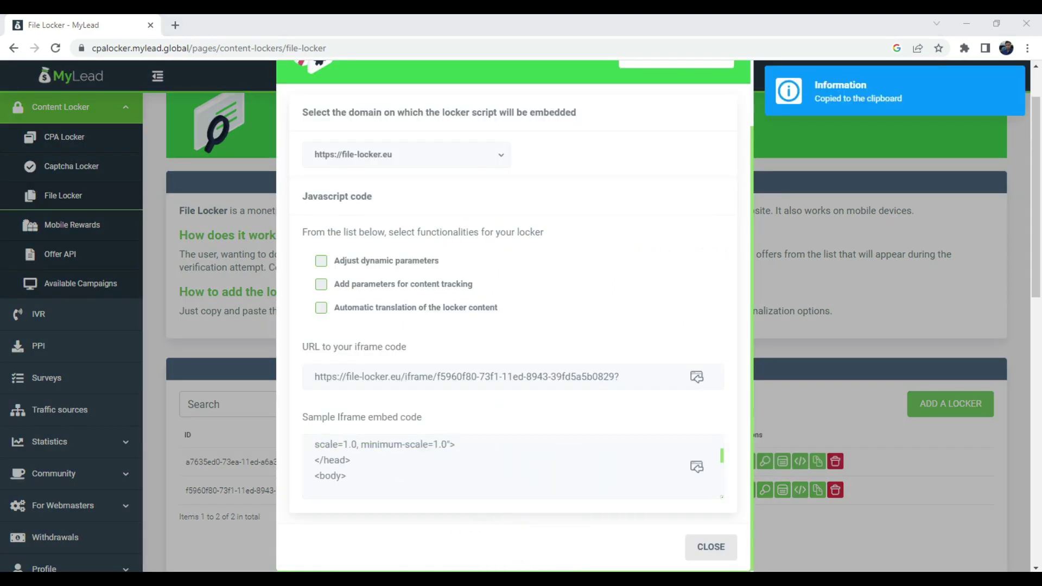
key(ctrl+Tab)
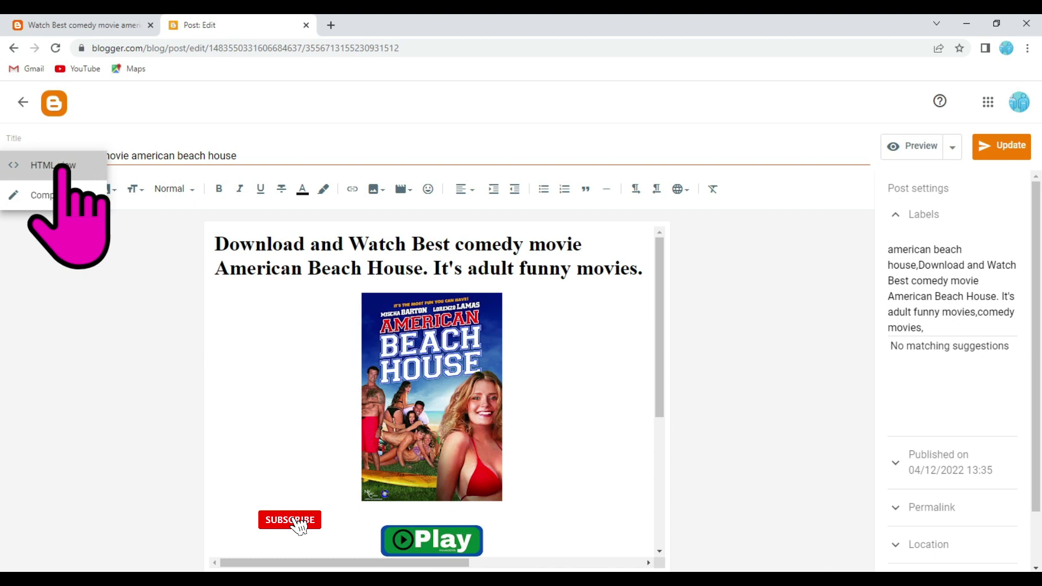
- Paste the iframe code at the end of the post's HTML and click Update
click(62, 165)
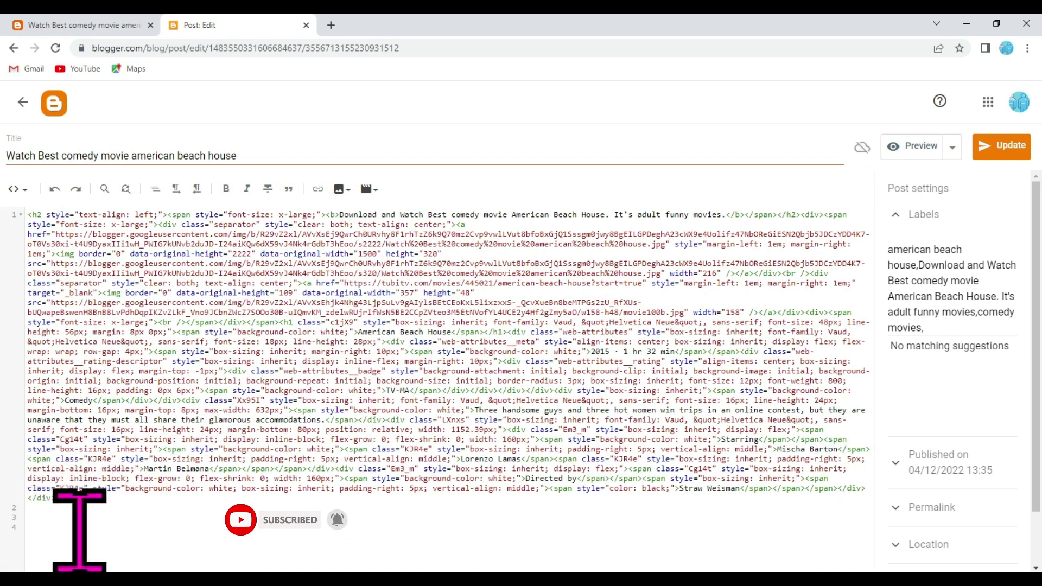
key(ctrl+v)
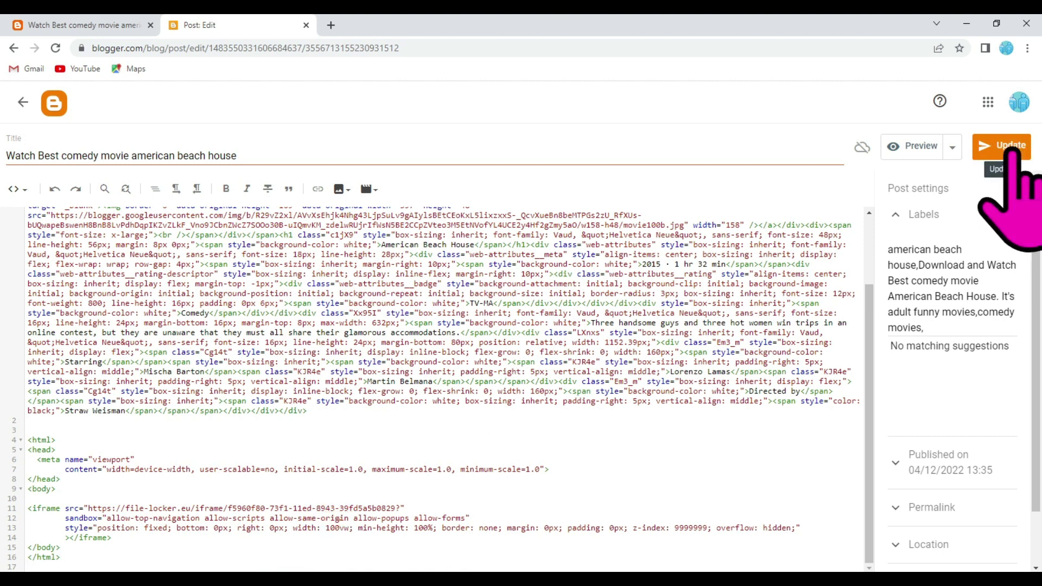
click(1010, 149)
click(21, 103)
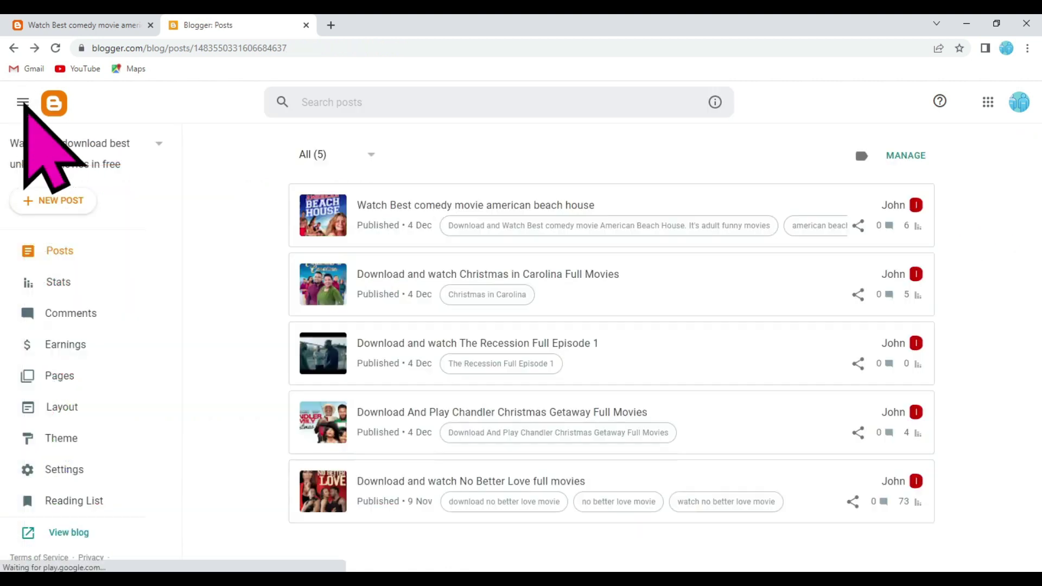
- Open the live American Beach House post and click Verify now on its File Download locker
key(ctrl+shift+Tab)
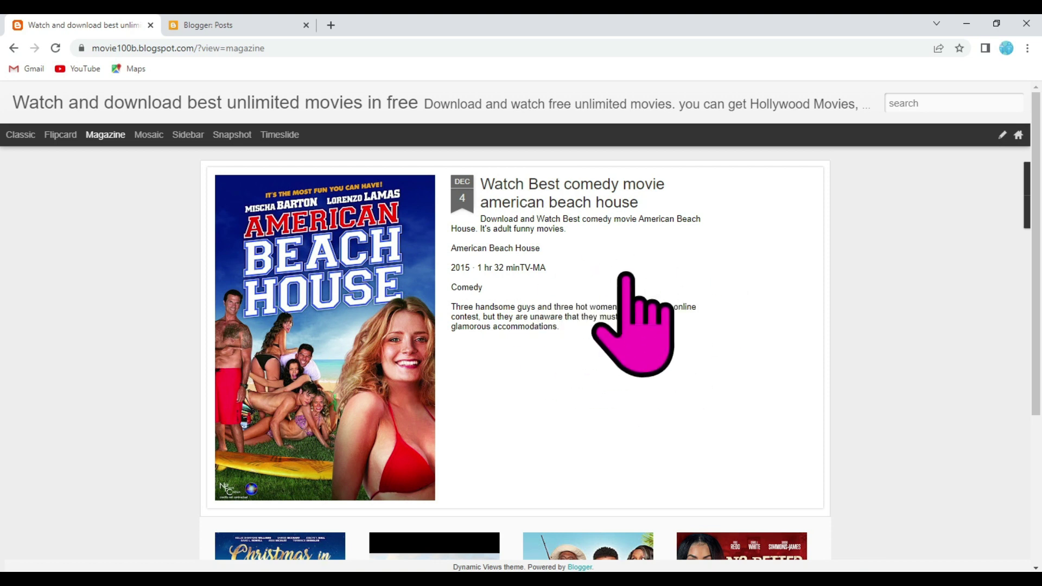
click(579, 203)
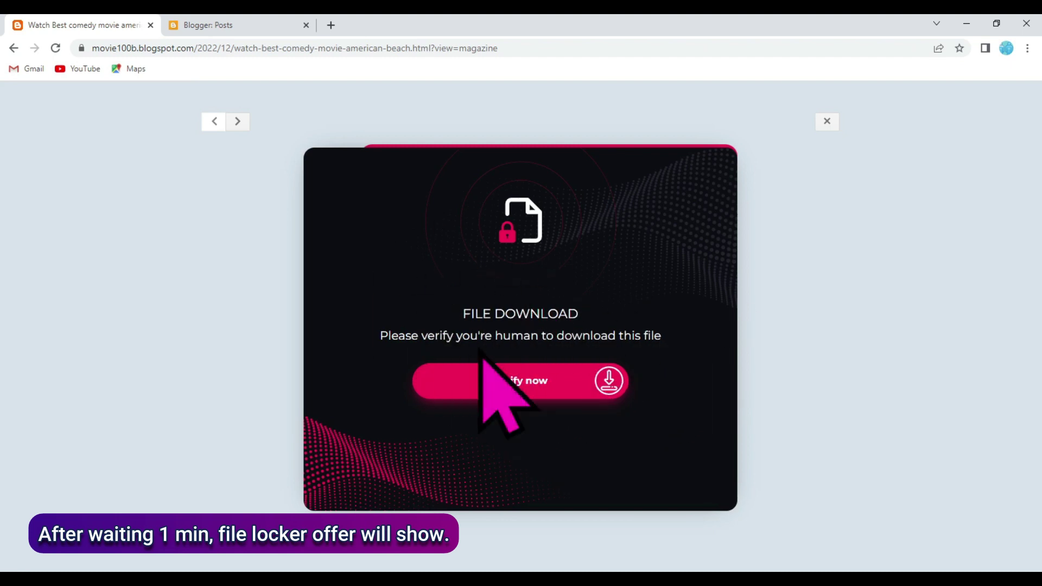
click(737, 334)
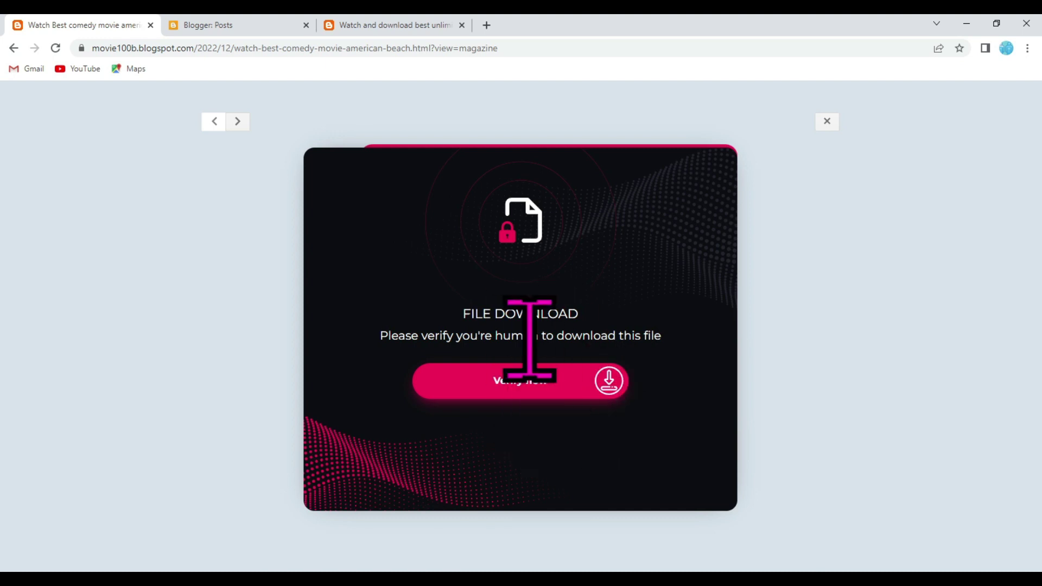
click(610, 358)
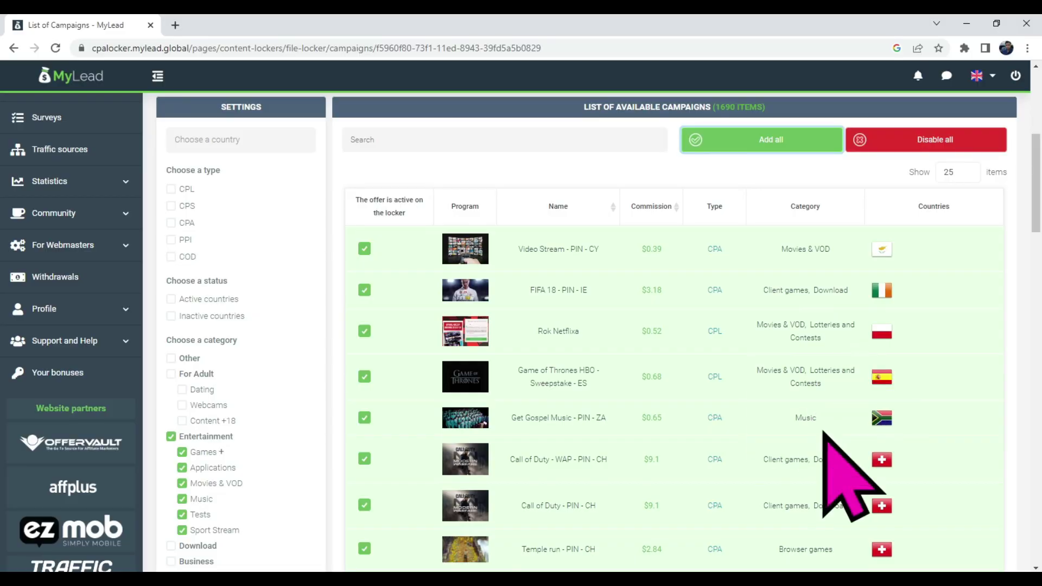
scroll(756, 350, down, 4)
scroll(755, 350, down, 4)
scroll(756, 350, down, 4)
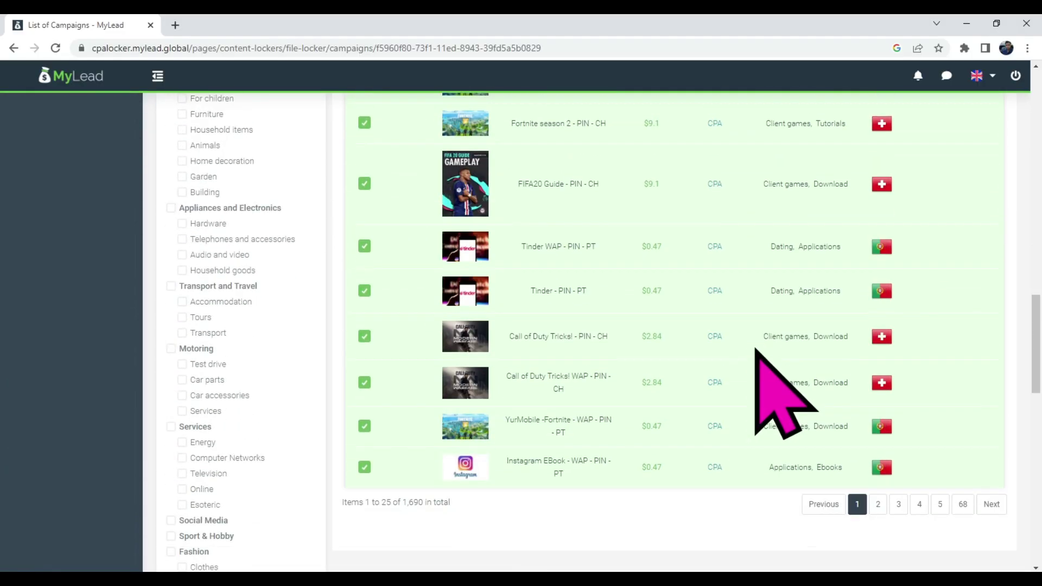
scroll(755, 350, up, 1)
scroll(756, 350, up, 3)
scroll(756, 337, up, 3)
scroll(640, 267, up, 3)
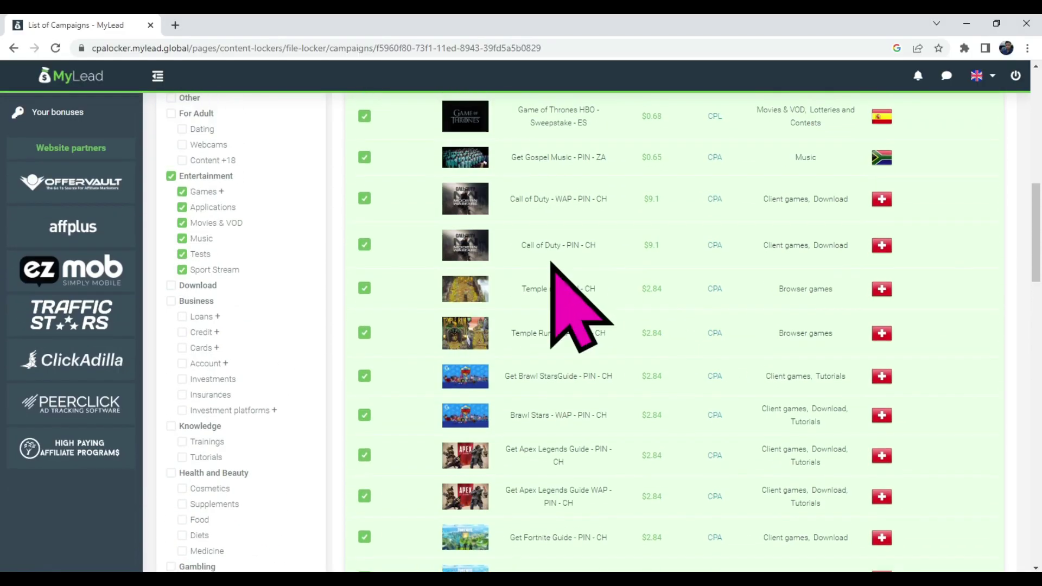
scroll(570, 279, up, 5)
scroll(951, 258, down, 3)
scroll(950, 258, down, 5)
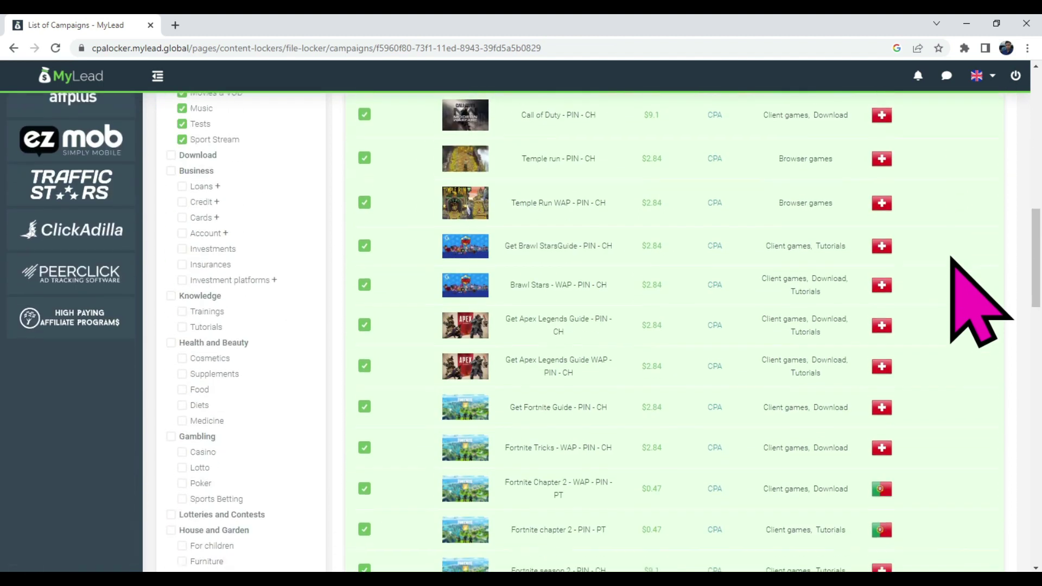
scroll(951, 258, down, 5)
scroll(950, 259, down, 5)
scroll(950, 258, up, 5)
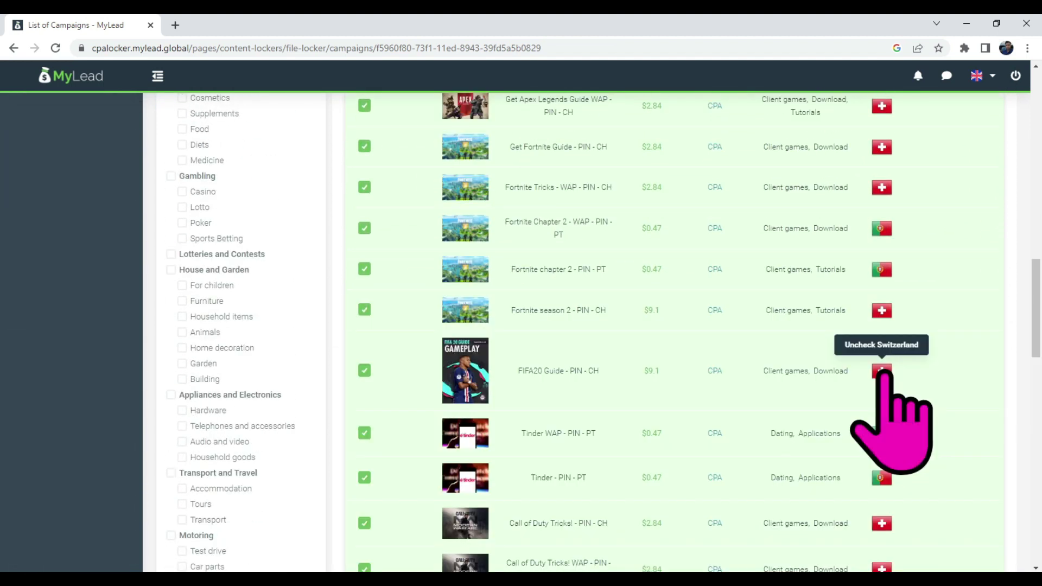